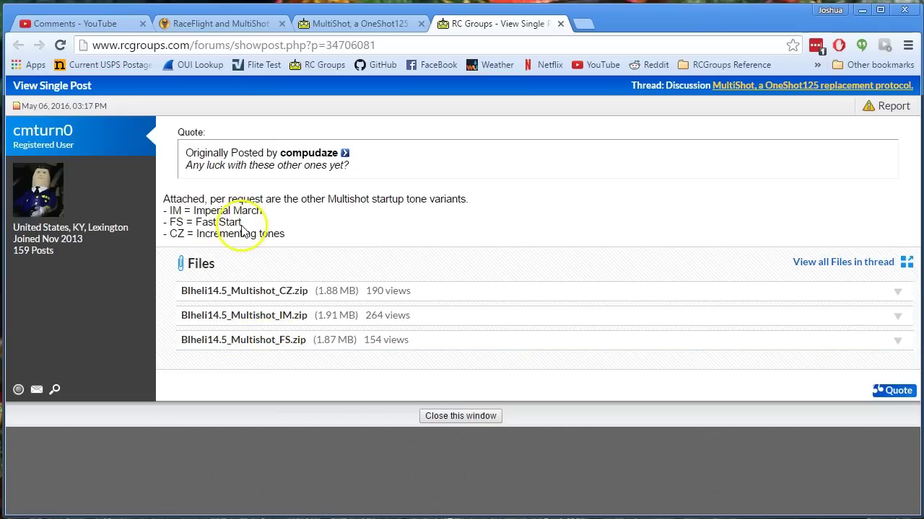
left_click_drag(241, 225, 137, 212)
left_click(130, 227)
left_click(295, 217)
left_click(304, 226)
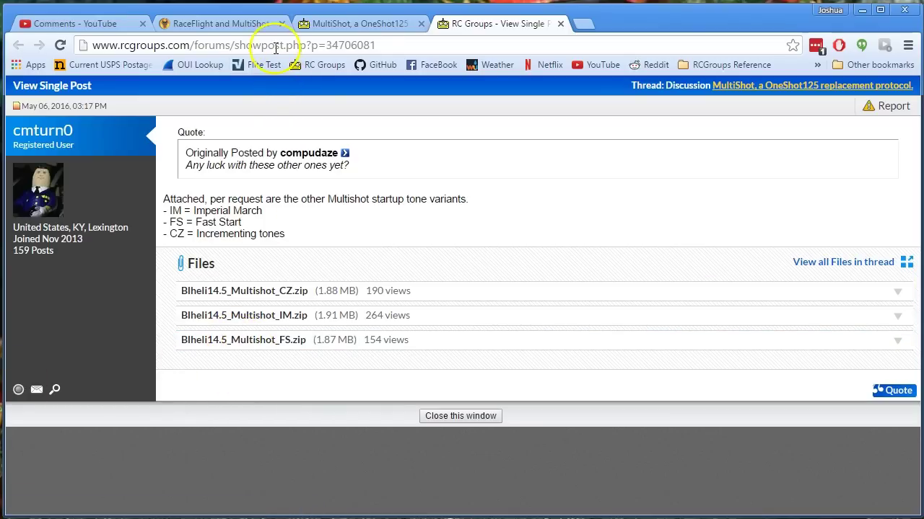
- Download Blheli14.5_Multishot_FS.zip from the forum post and open the archive's Hex folder
left_click(553, 346)
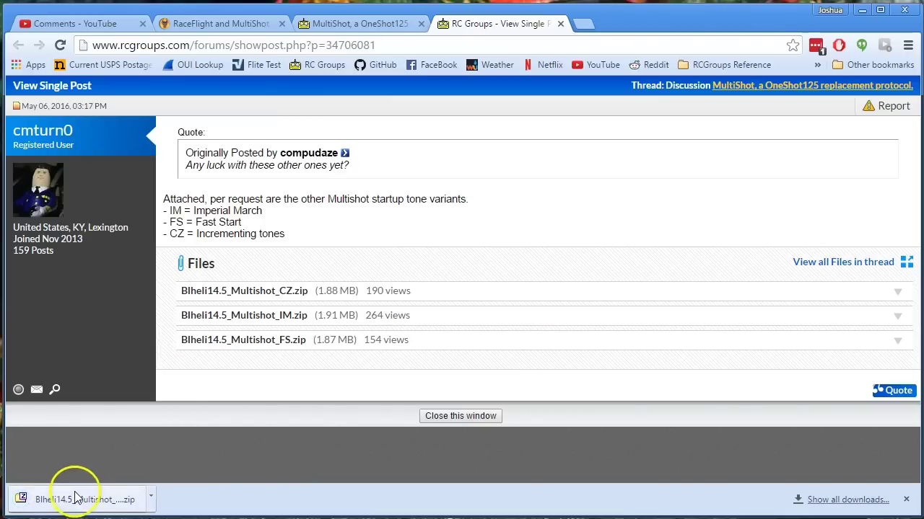
left_click(77, 505)
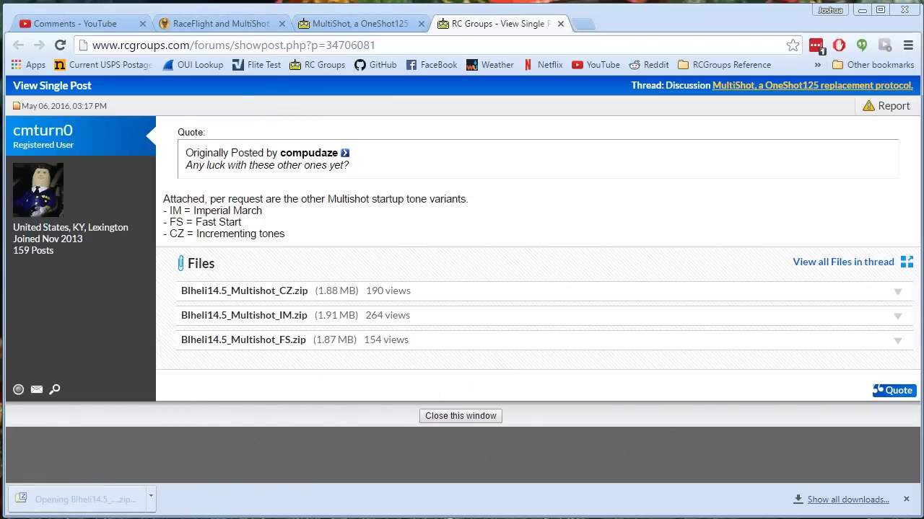
left_click_drag(98, 48, 169, 46)
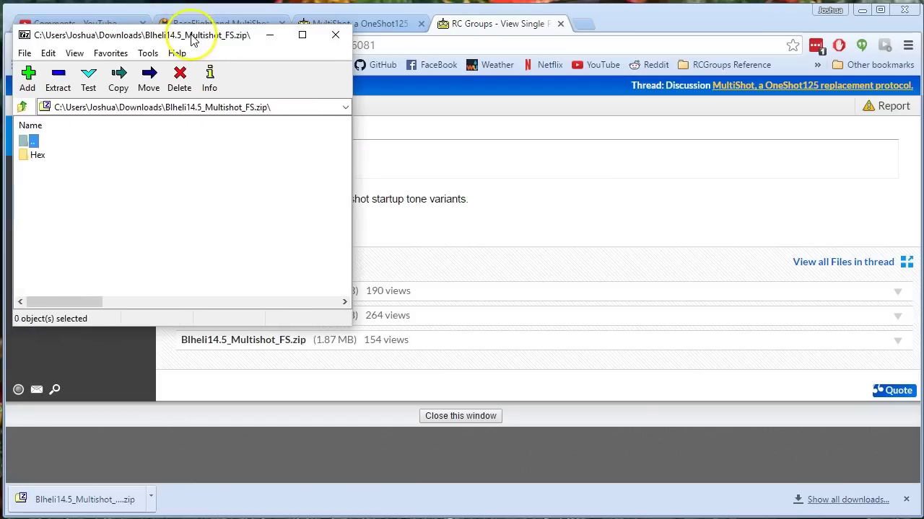
double_click(40, 155)
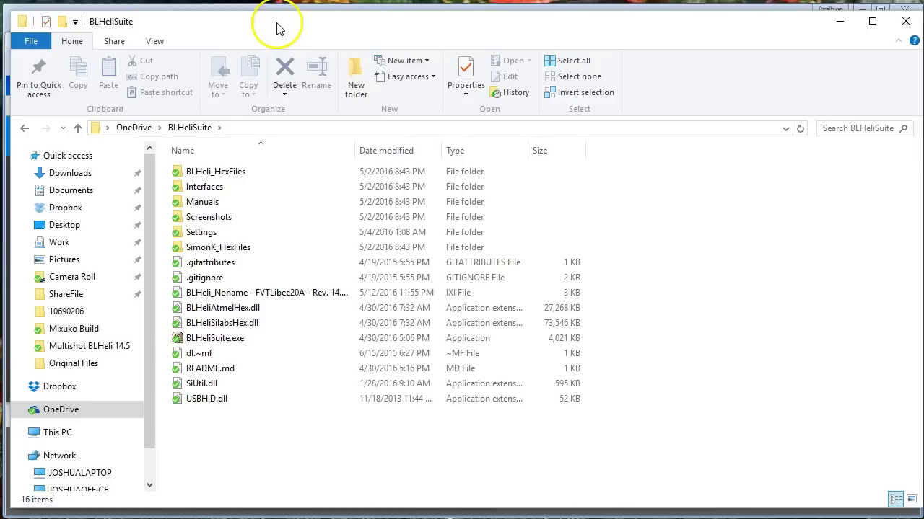
- Launch BLHeliSuite.exe from the BLHeliSuite folder in File Explorer and connect it on COM 3
double_click(209, 338)
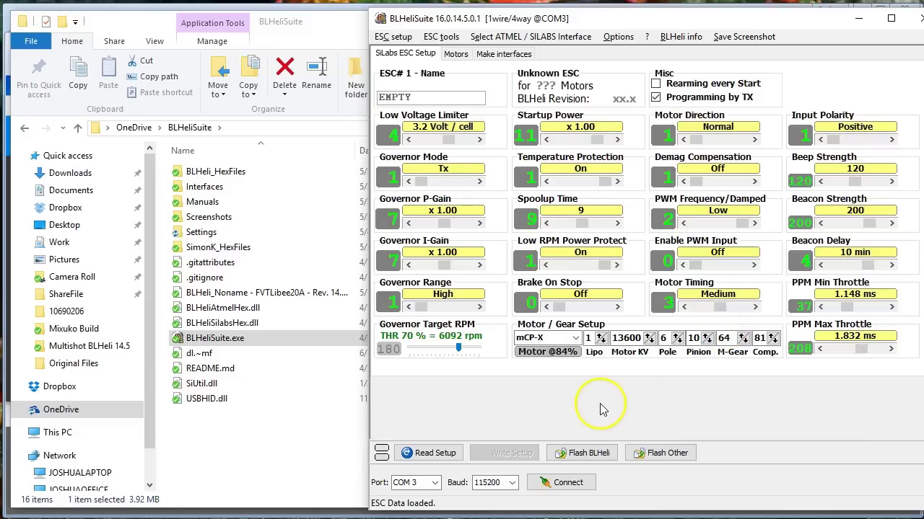
left_click(560, 482)
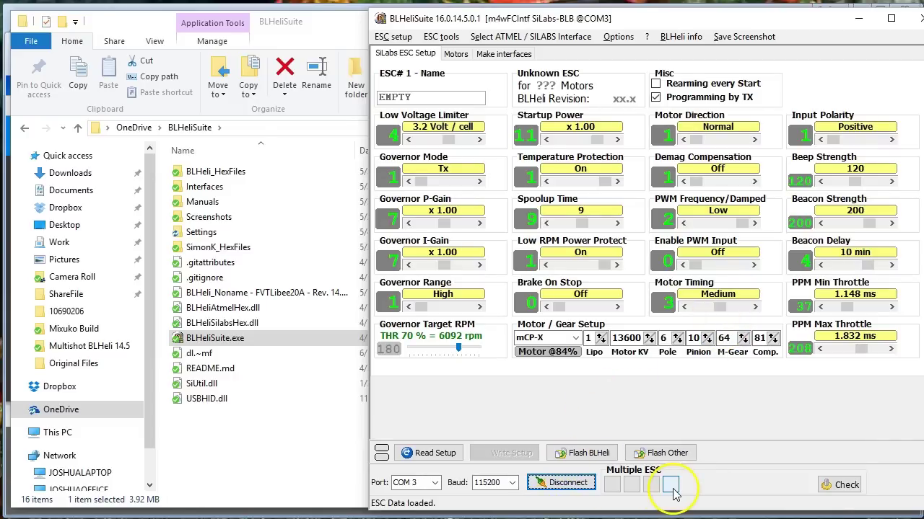
- Check for the multiple ESC configuration, repeating the check to read in the setups of all four ESCs
left_click(840, 485)
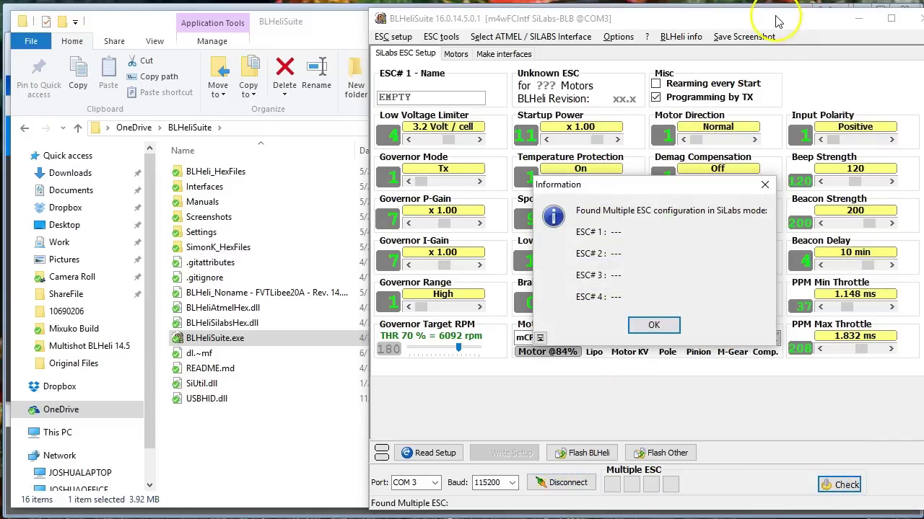
left_click(653, 325)
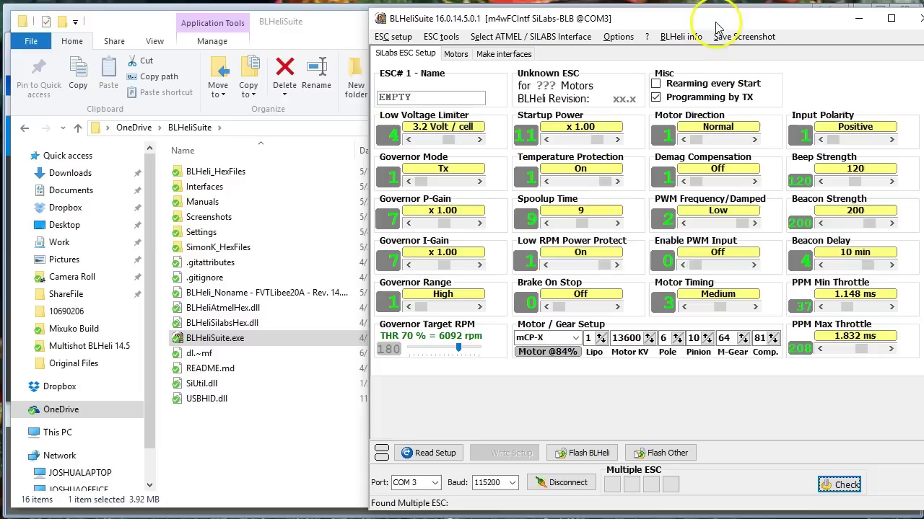
left_click_drag(716, 24, 690, 25)
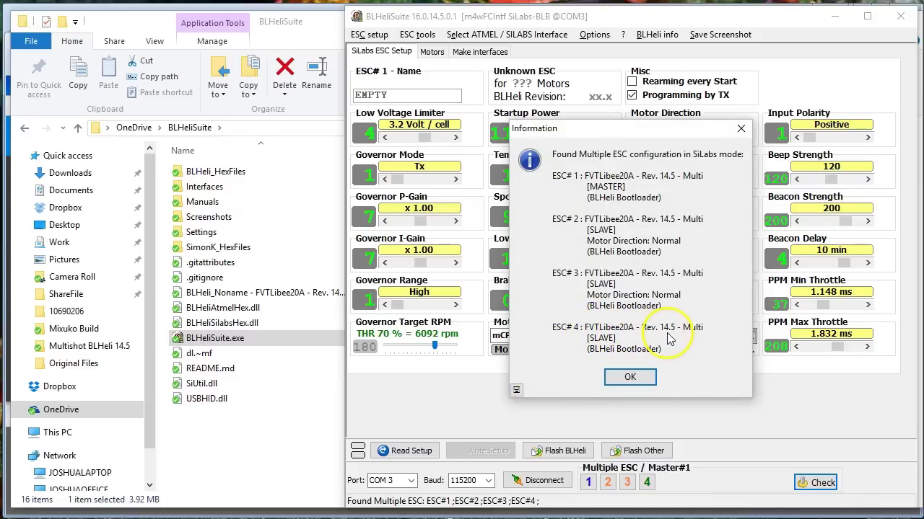
left_click(615, 380)
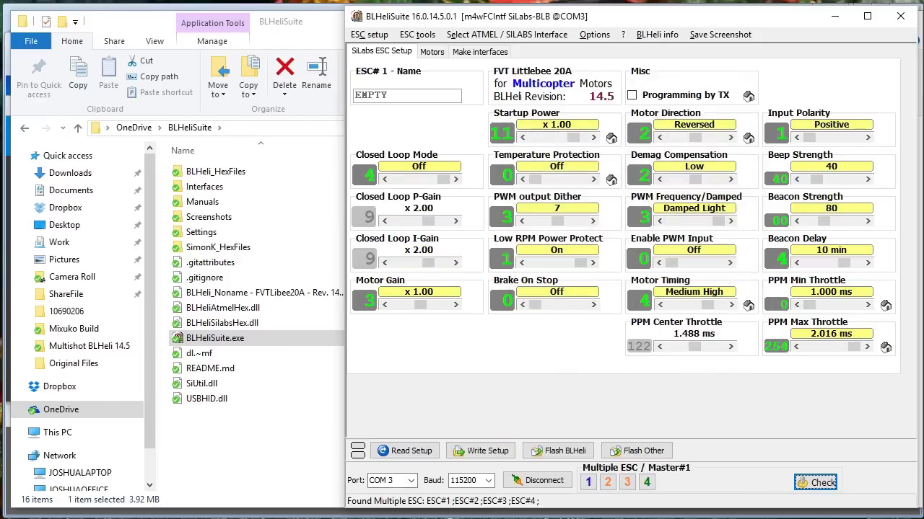
- Look through the archive's Hex files and narrow the BLHeliSuite folder window so it sits beside the archive
key("alt+Tab")
scroll(243, 364, "down", 10)
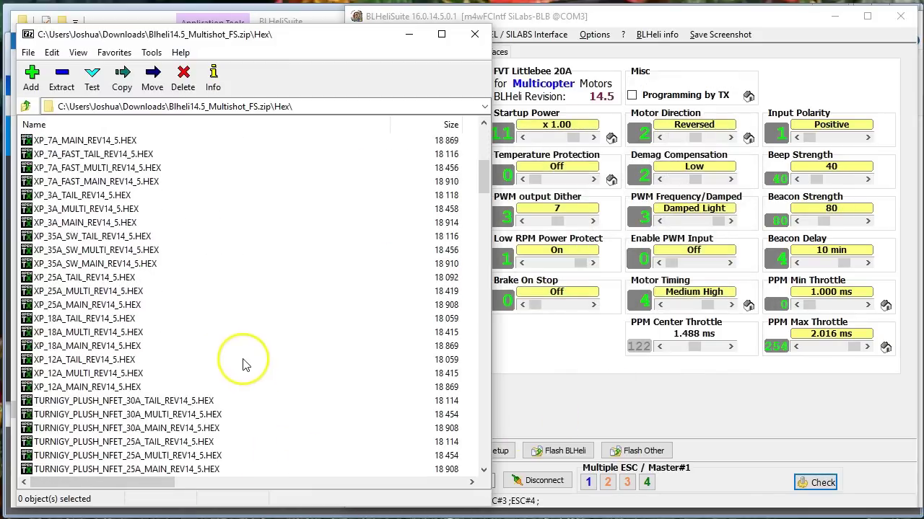
scroll(243, 364, "down", 15)
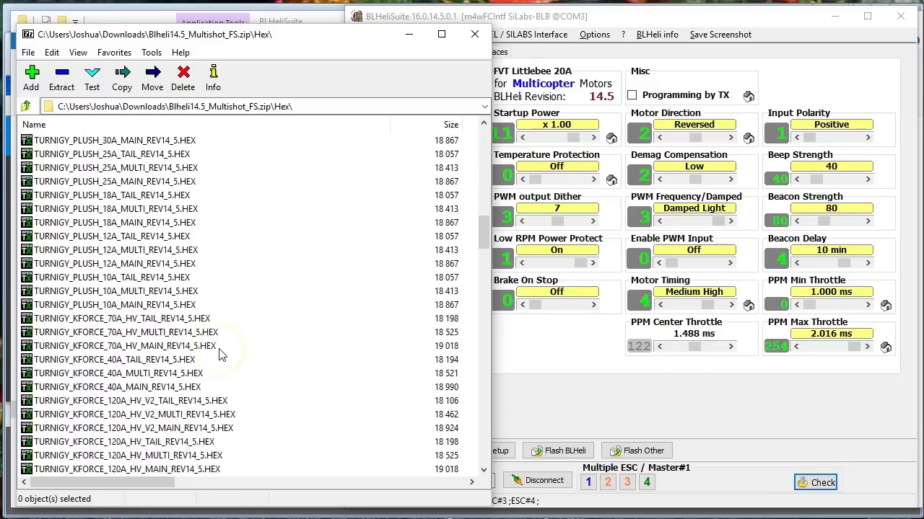
scroll(221, 355, "down", 5)
key("alt+Tab")
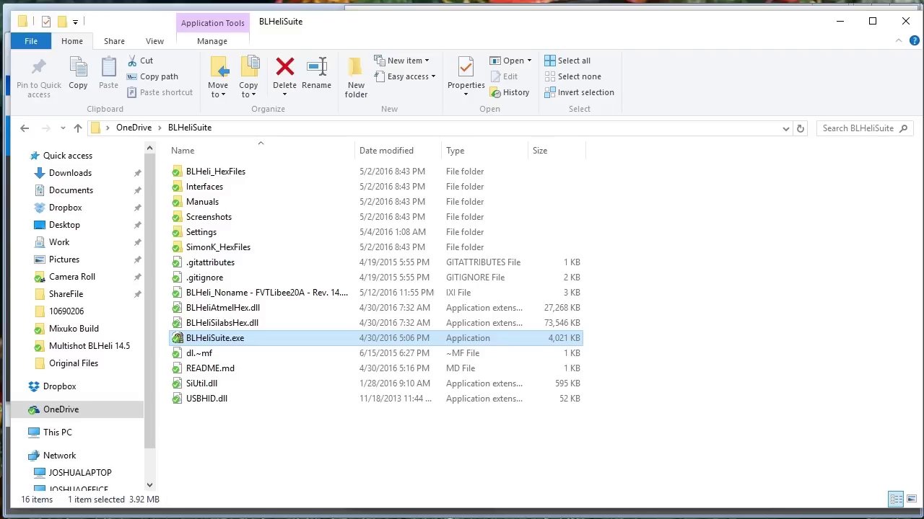
left_click_drag(10, 309, 463, 312)
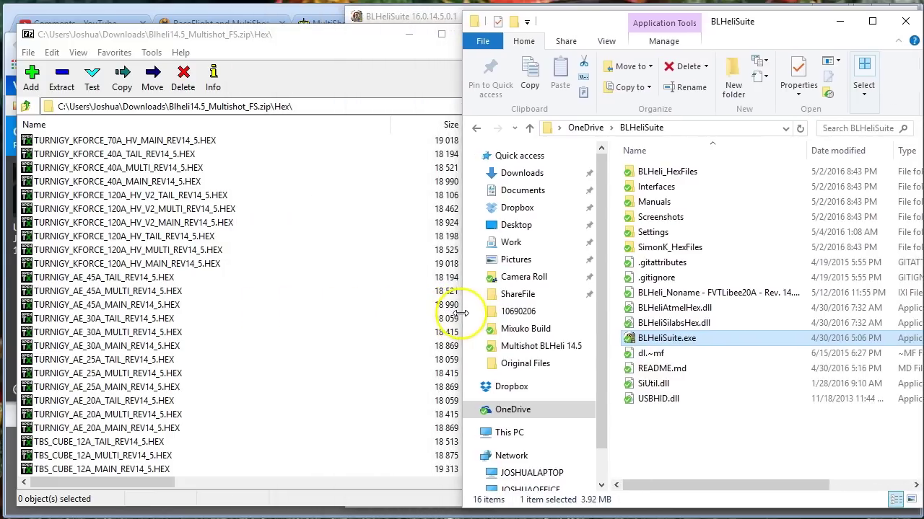
- Create a folder named BLHeli_Multi_HexFiles inside the BLHeliSuite folder and open it
left_click(645, 447)
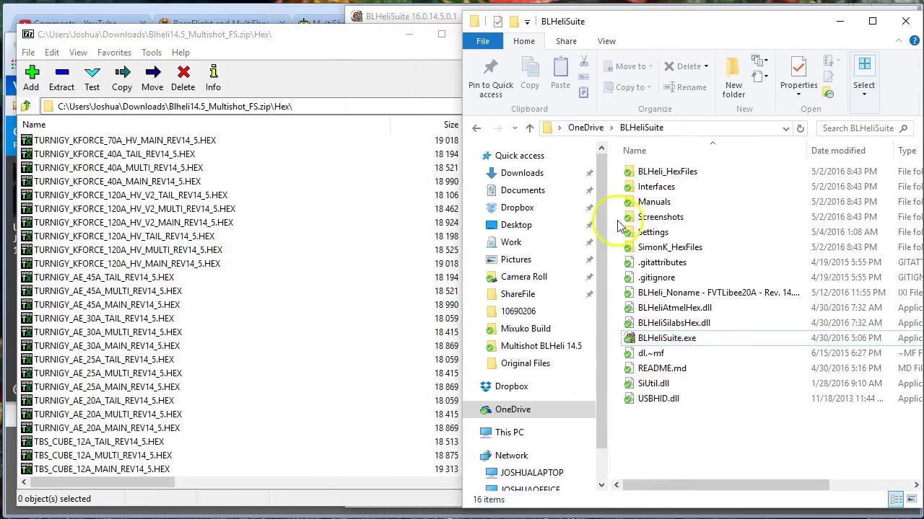
right_click(679, 459)
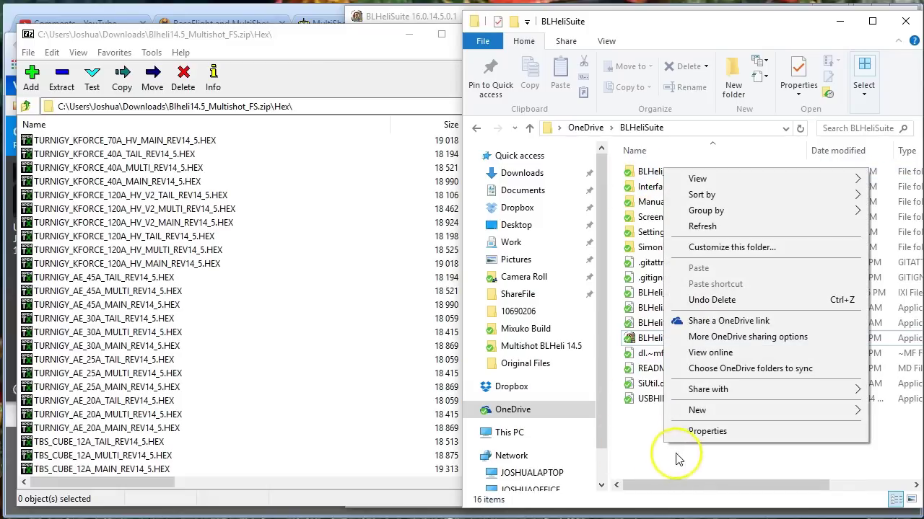
mouse_move(697, 410)
left_click(899, 413)
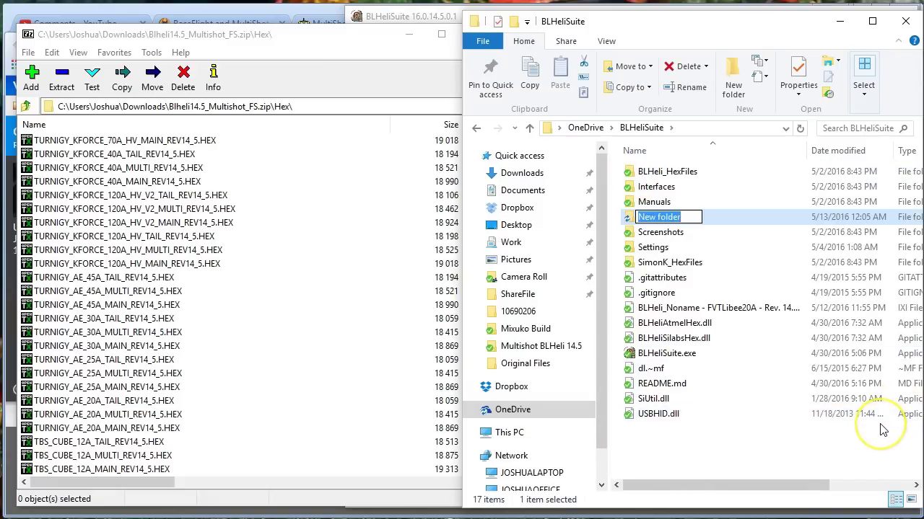
type("BLHeli_Multi_HexFiles")
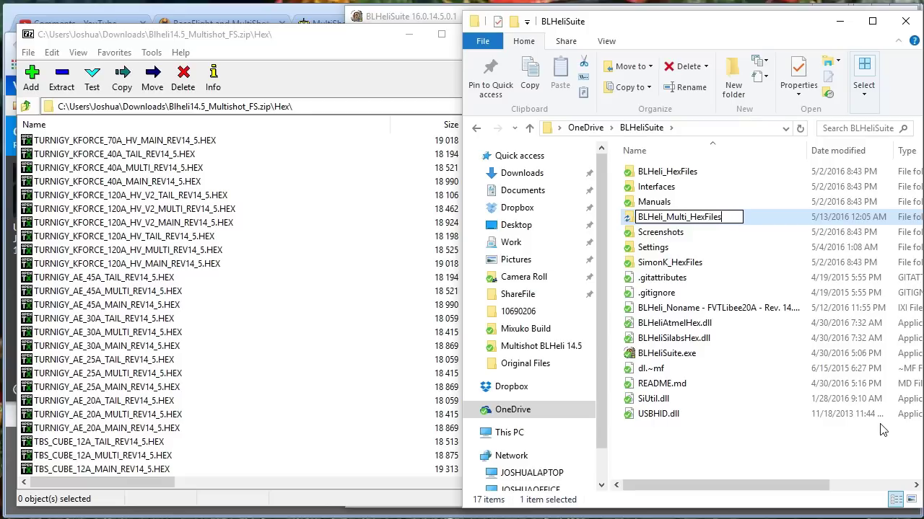
key("Return")
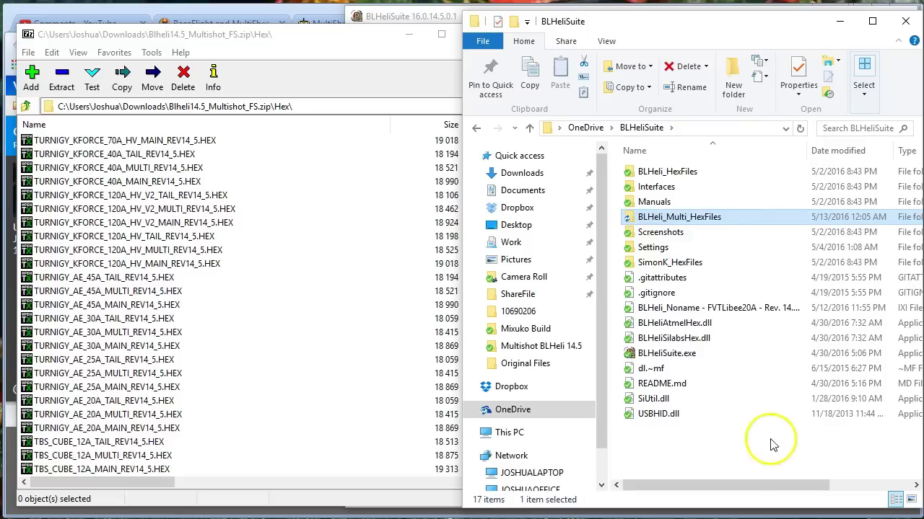
double_click(671, 186)
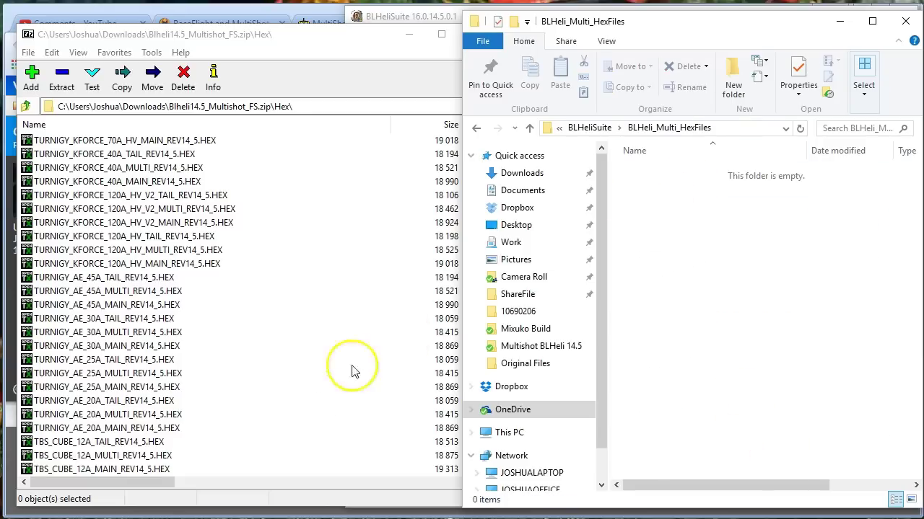
- Find FVT_LITTLEBEE_20A_MULTI_REV14_5.HEX in the archive and extract it into the BLHeli_Multi_HexFiles folder
left_click(315, 406)
scroll(316, 406, "down", 10)
scroll(317, 408, "down", 20)
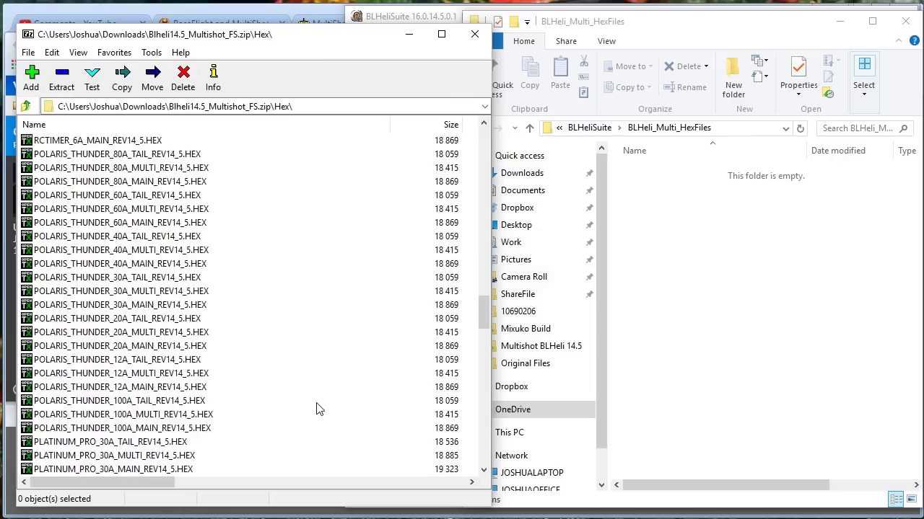
scroll(315, 407, "down", 20)
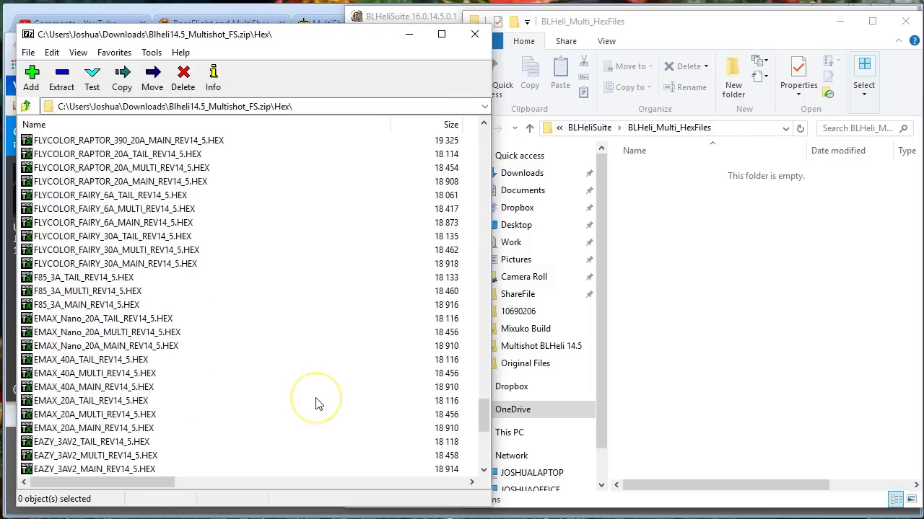
scroll(316, 406, "up", 8)
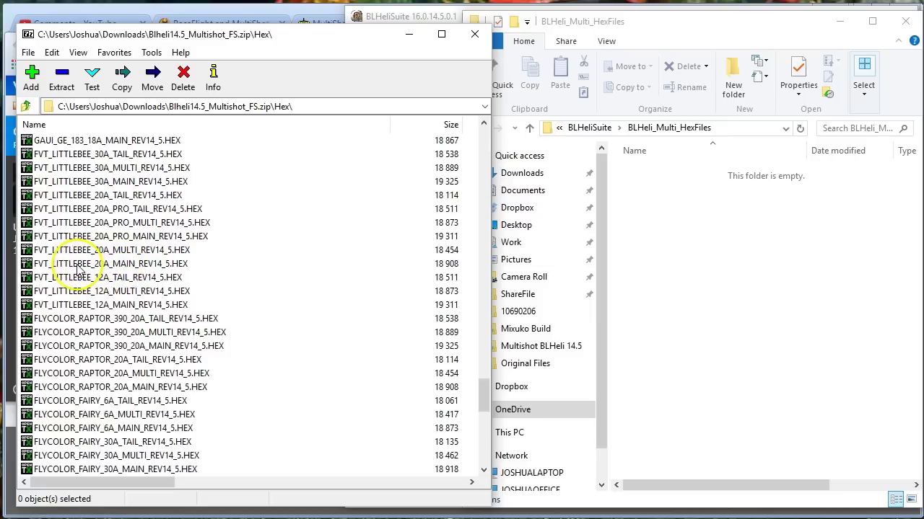
left_click(101, 250)
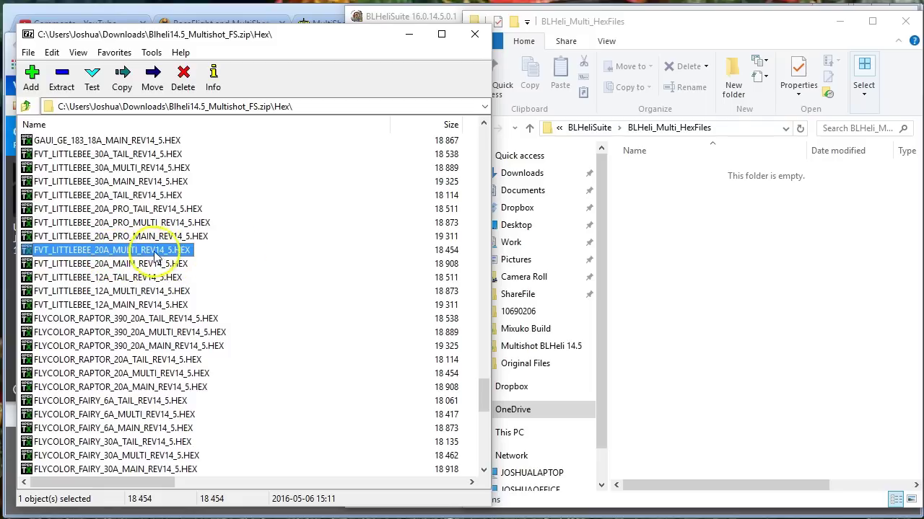
left_click_drag(154, 254, 714, 289)
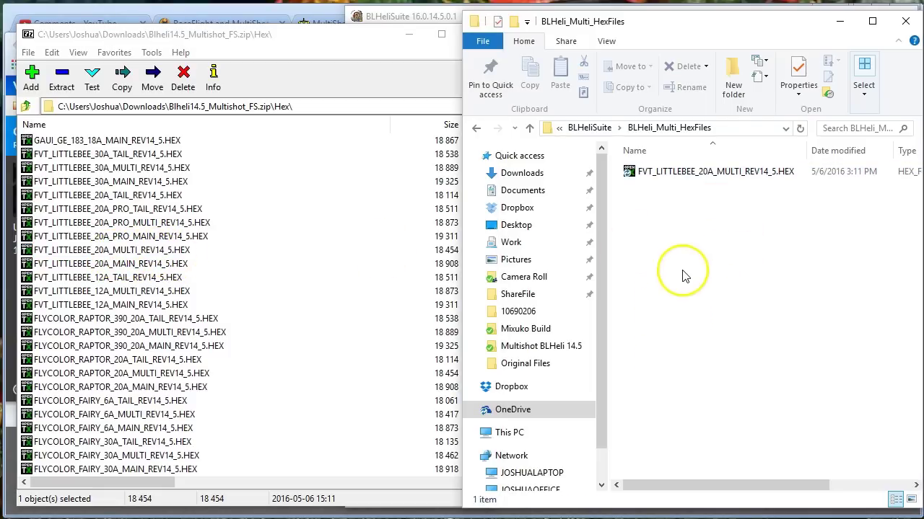
left_click(630, 325)
- Switch back to BLHeliSuite and examine the options for saving and reading a multiple-ESC setup as an ini file
key("alt+Tab")
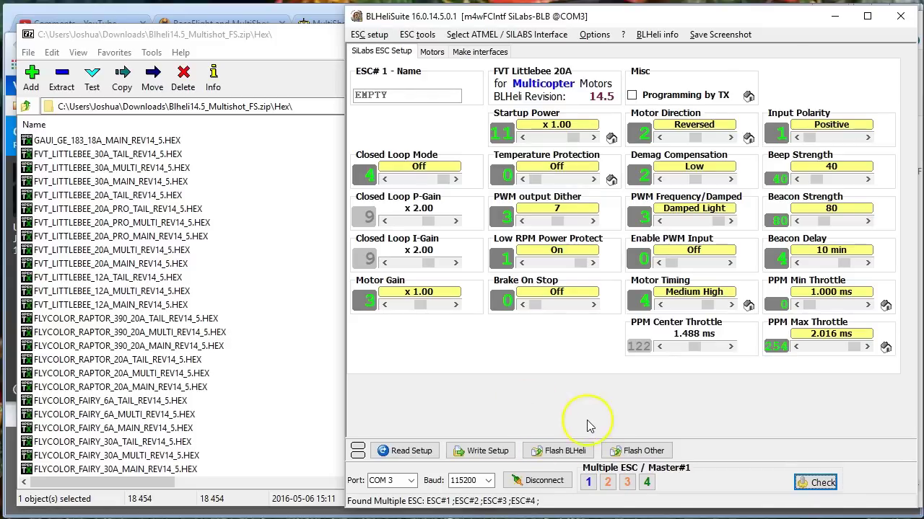
left_click(369, 34)
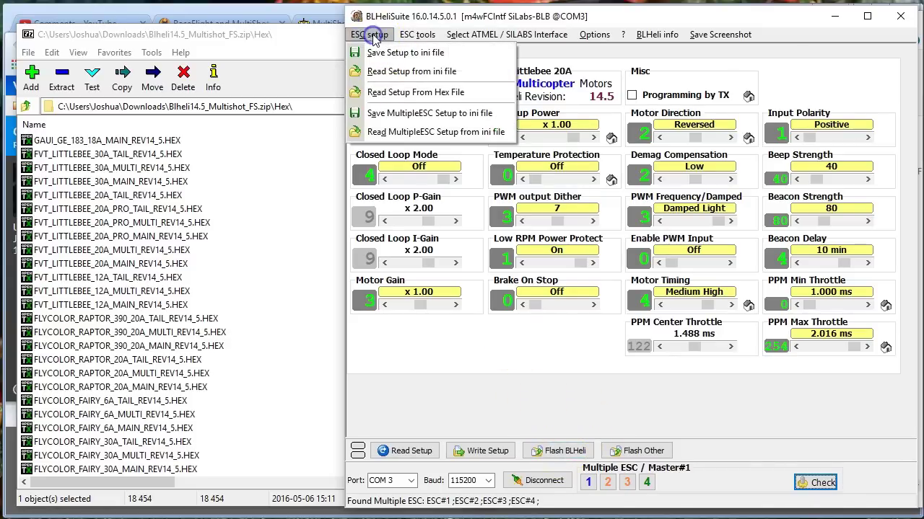
left_click(418, 137)
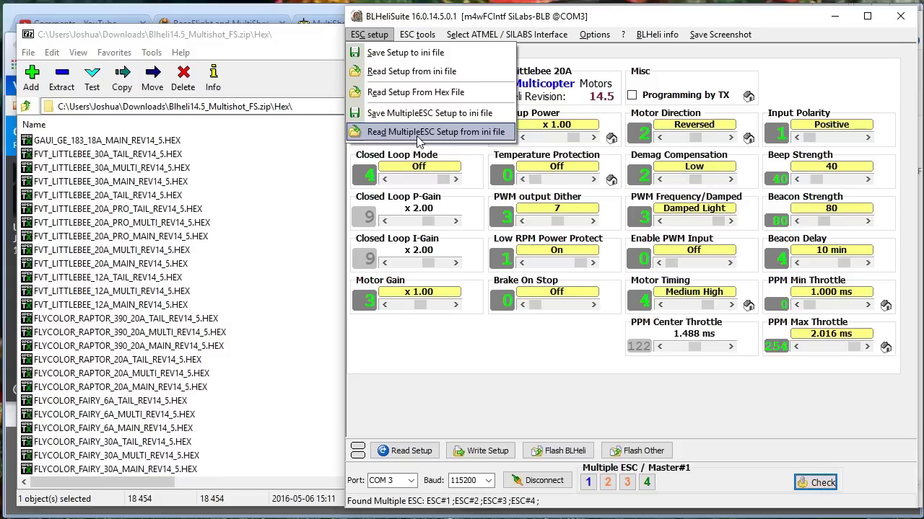
left_click(420, 116)
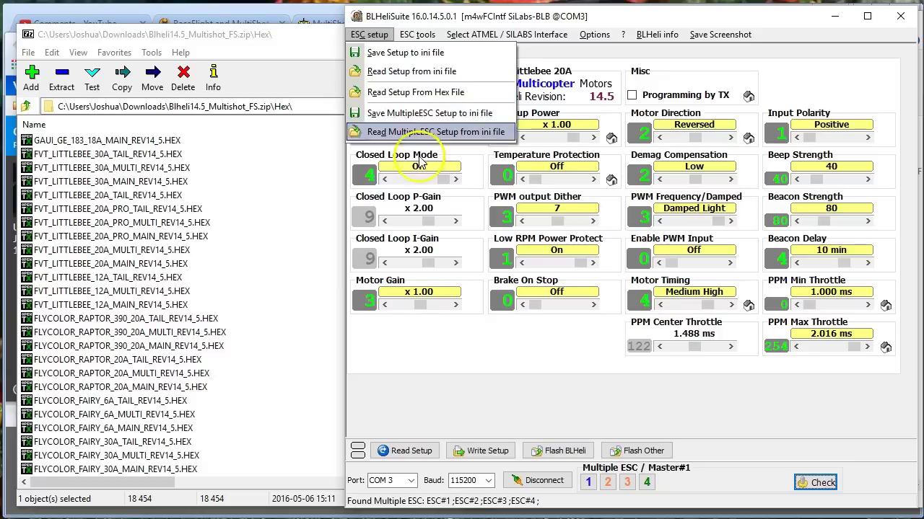
left_click(426, 339)
- Start flashing BLHeli on ESC #1, review the available firmware revisions, and bypass the built-in list to choose a hex file
left_click(570, 452)
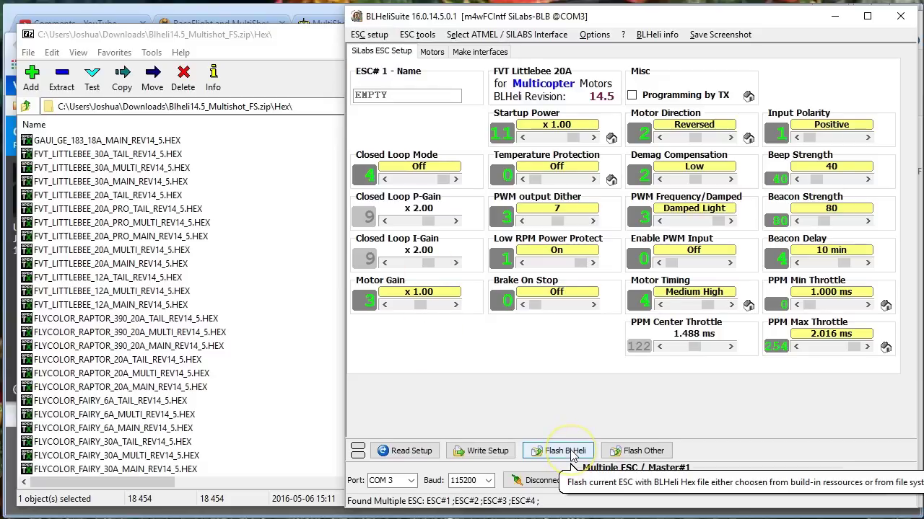
left_click(570, 452)
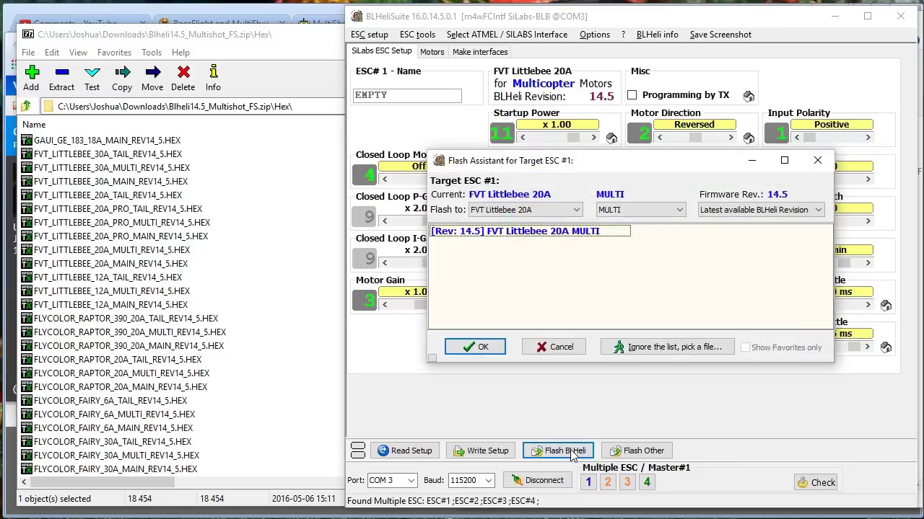
left_click(505, 261)
left_click(777, 210)
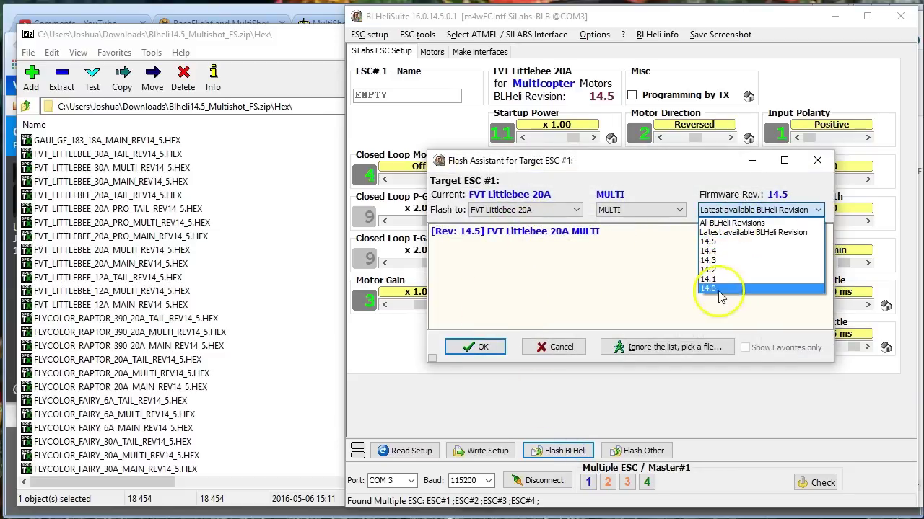
left_click(556, 260)
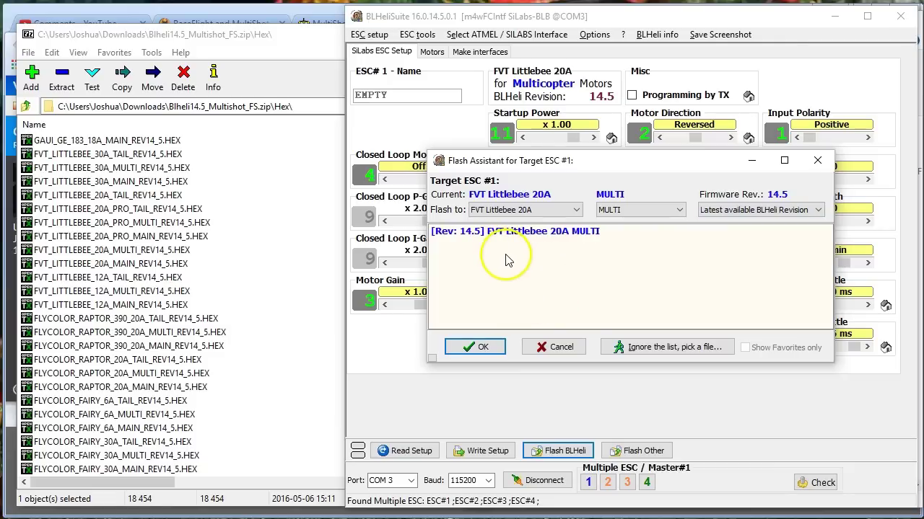
left_click(648, 349)
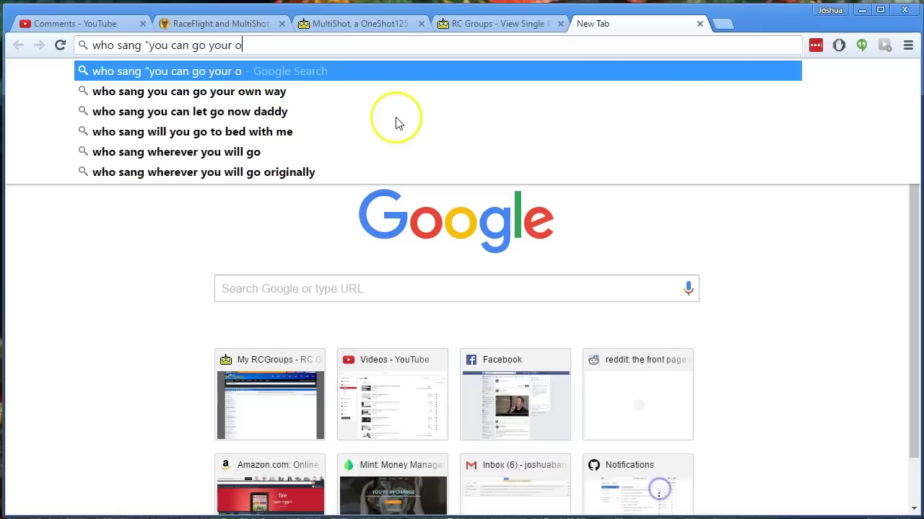
- Search the web for who sang "you can go your own way", open a result, and search for stevie nicks fleetwood mac
type("wn way\"")
key("Return")
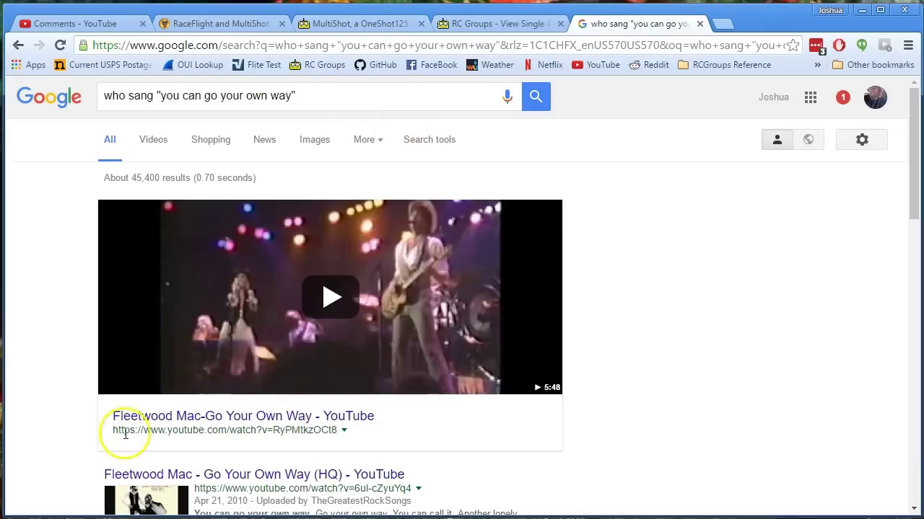
scroll(124, 425, "down", 3)
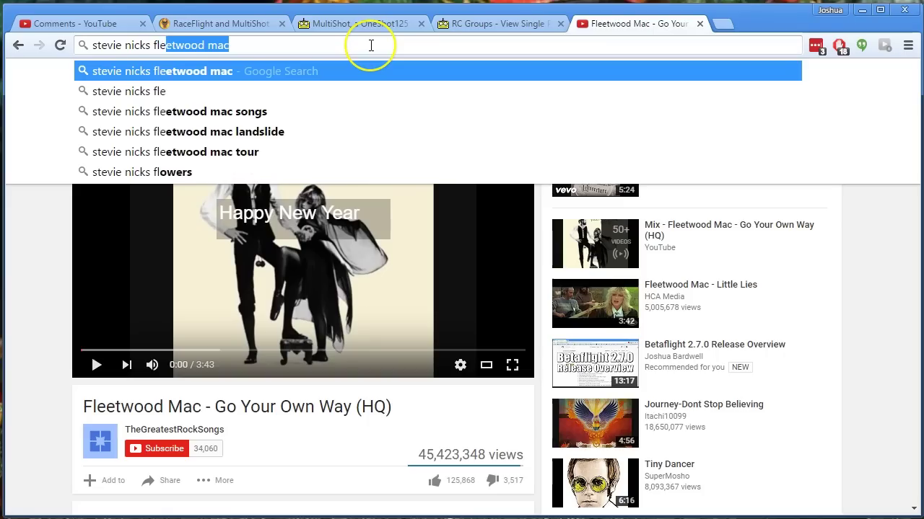
type("etwood")
key("Return")
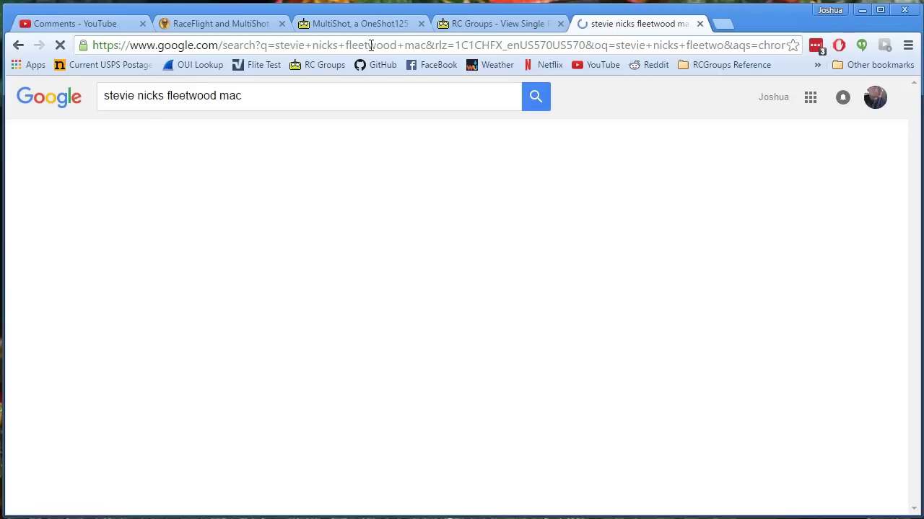
- Find "go your own" in the Stevie Nicks Wikipedia article, read the passage about the single, and close the page
key("ctrl+f")
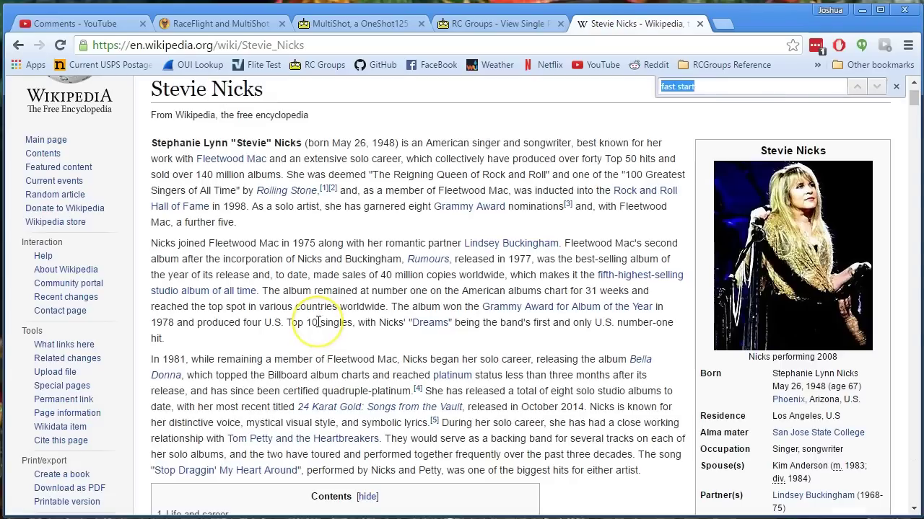
type("go your own")
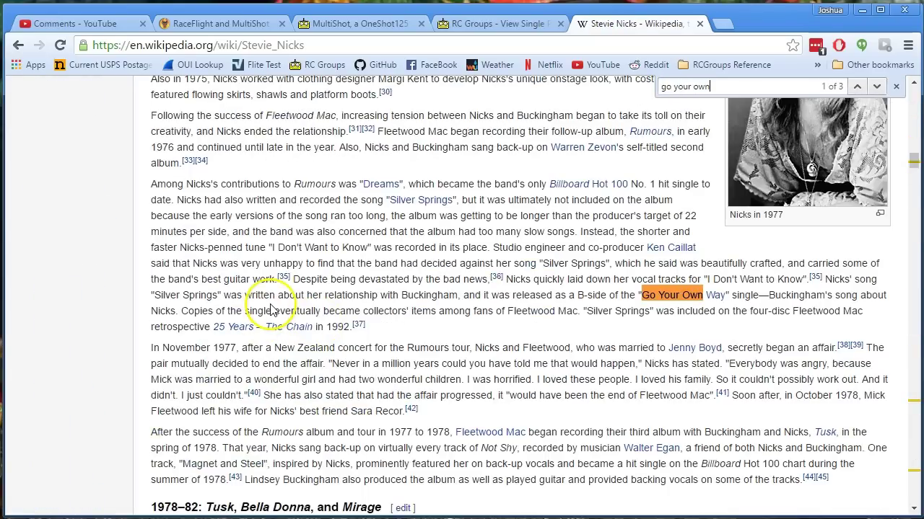
double_click(836, 279)
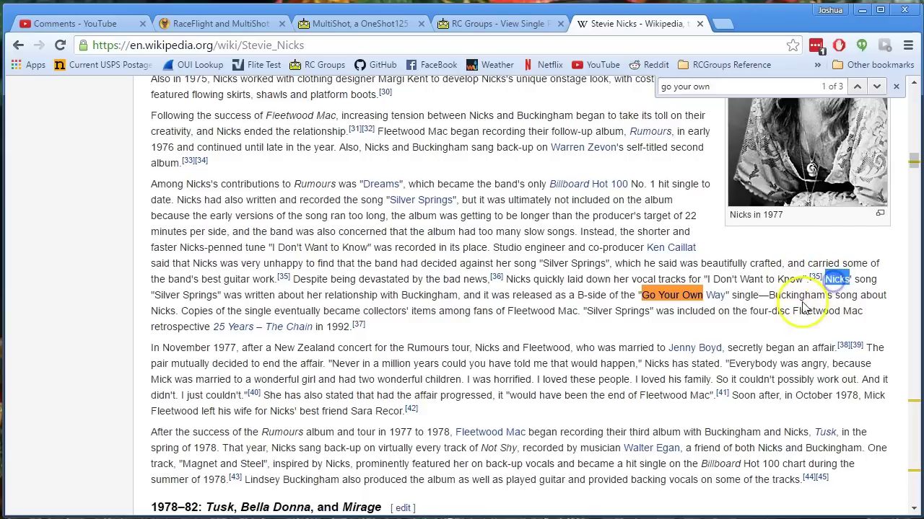
left_click(797, 292)
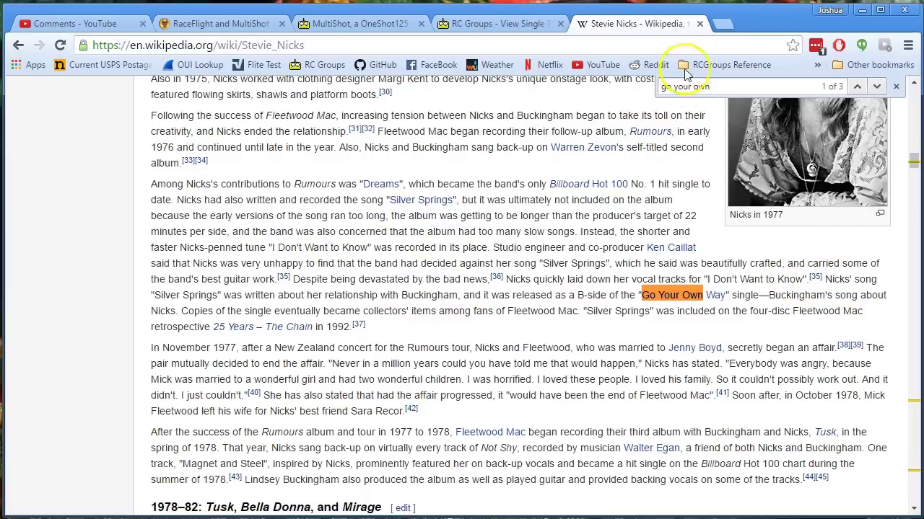
left_click(699, 23)
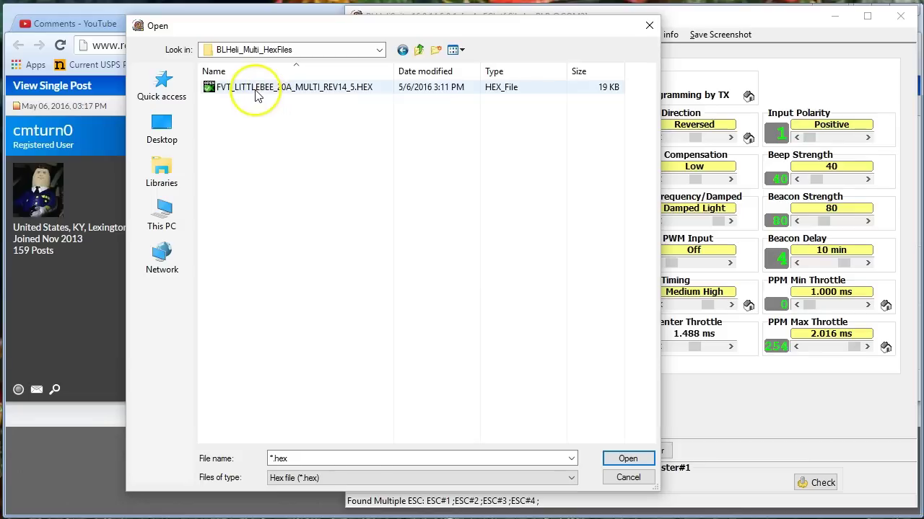
- Flash ESC #1 with FVT_LITTLEBEE_20A_MULTI_REV14_5.HEX despite the matching revision and write the current settings back to it
left_click(251, 89)
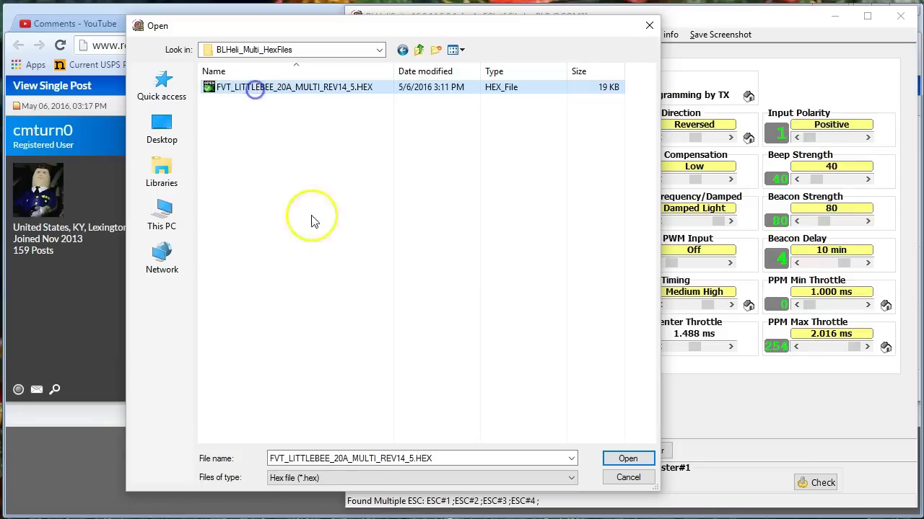
left_click(626, 459)
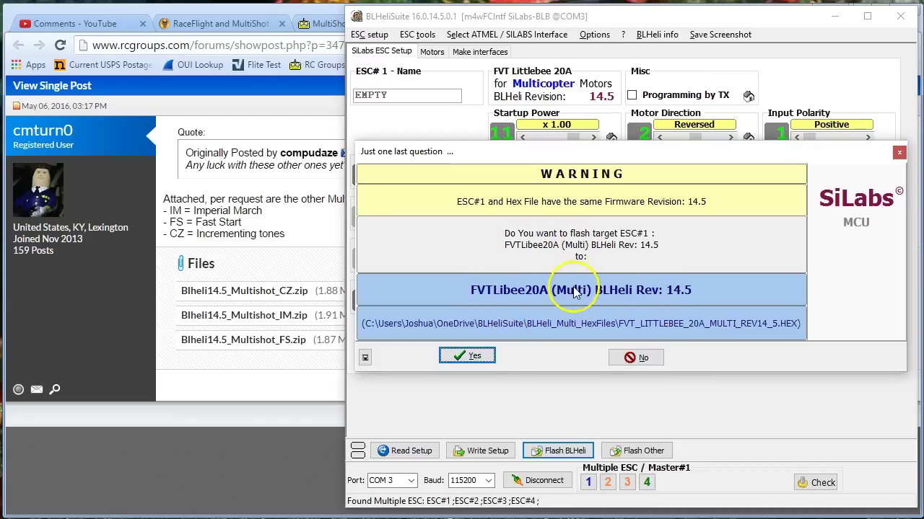
left_click(469, 356)
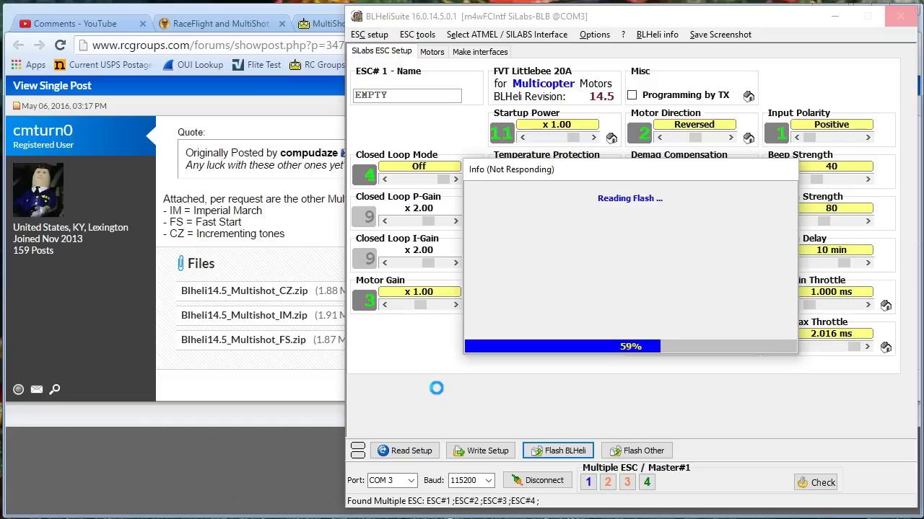
left_click(387, 368)
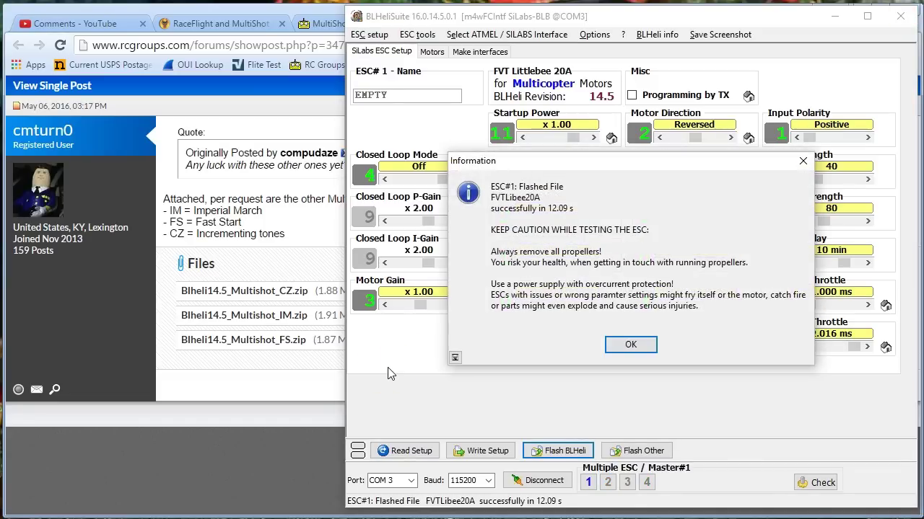
left_click(627, 355)
left_click(628, 353)
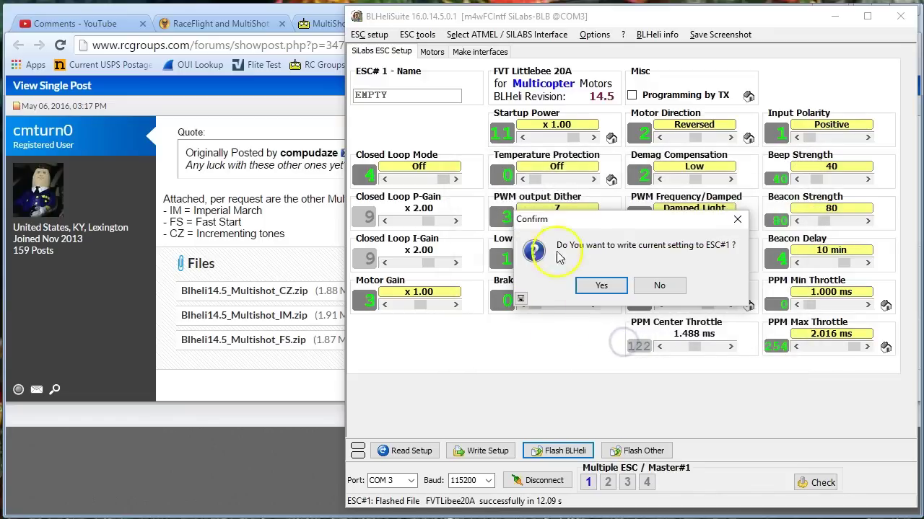
left_click(602, 286)
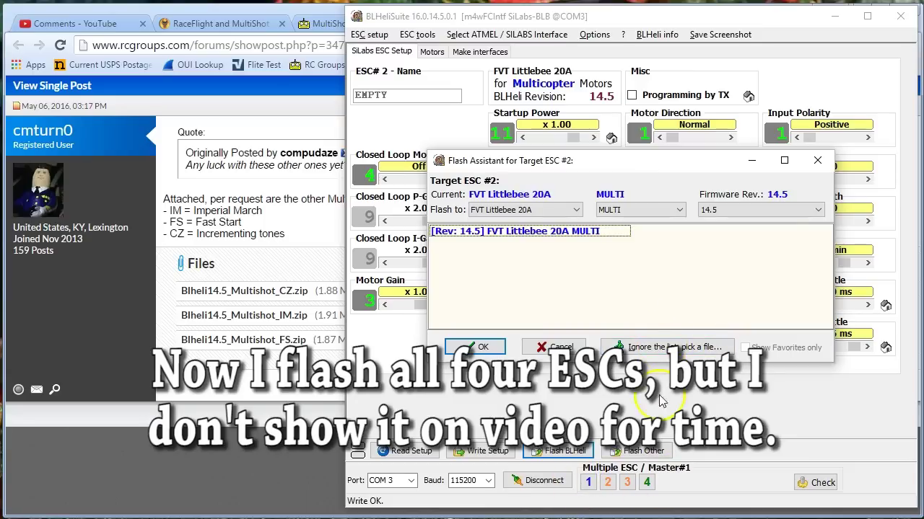
- Flash ESC #2 with FVT_LITTLEBEE_20A_MULTI_REV14_5.HEX chosen from the BLHeli_Multi_HexFiles folder
left_click(658, 347)
double_click(327, 91)
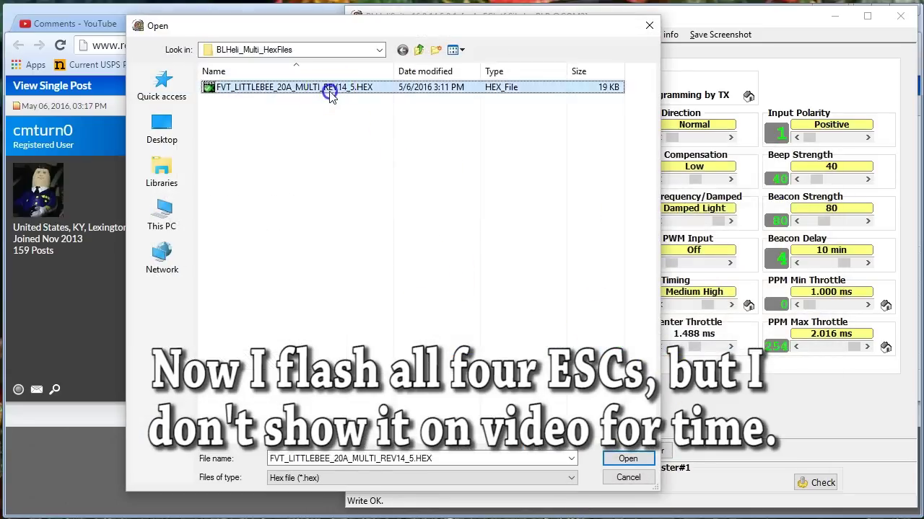
left_click(467, 355)
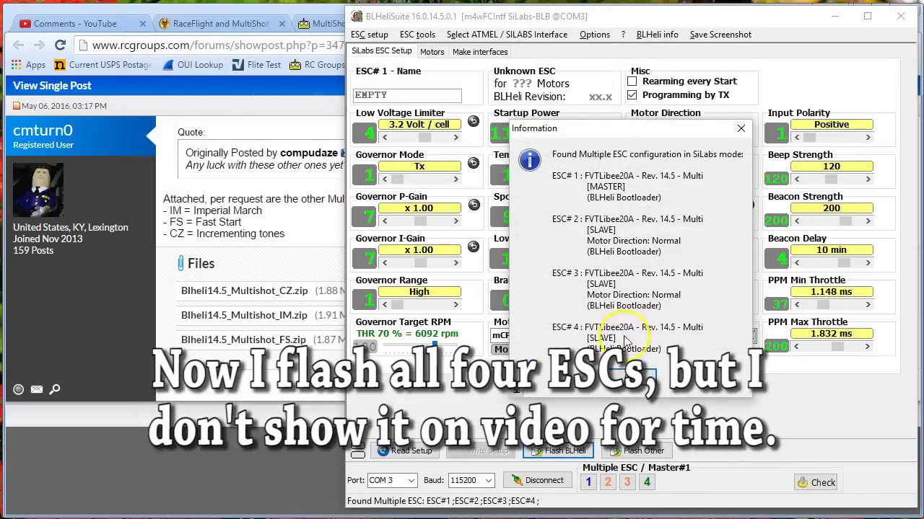
- Dismiss the multiple-ESC information, disconnect from the ESCs, and close BLHeliSuite
left_click(630, 378)
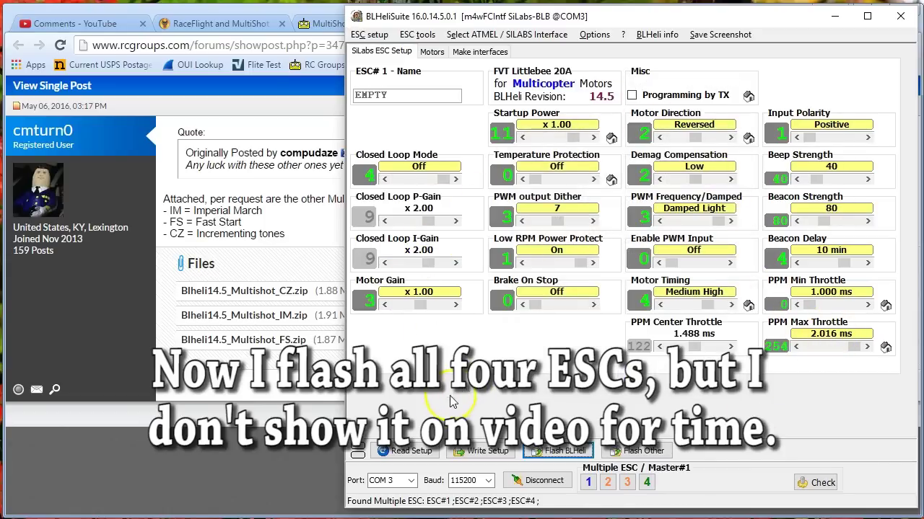
left_click(533, 481)
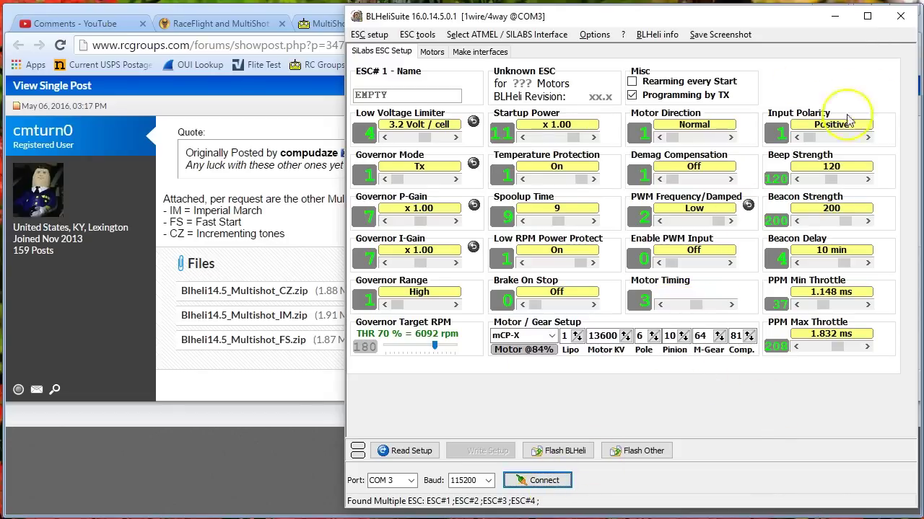
left_click(900, 16)
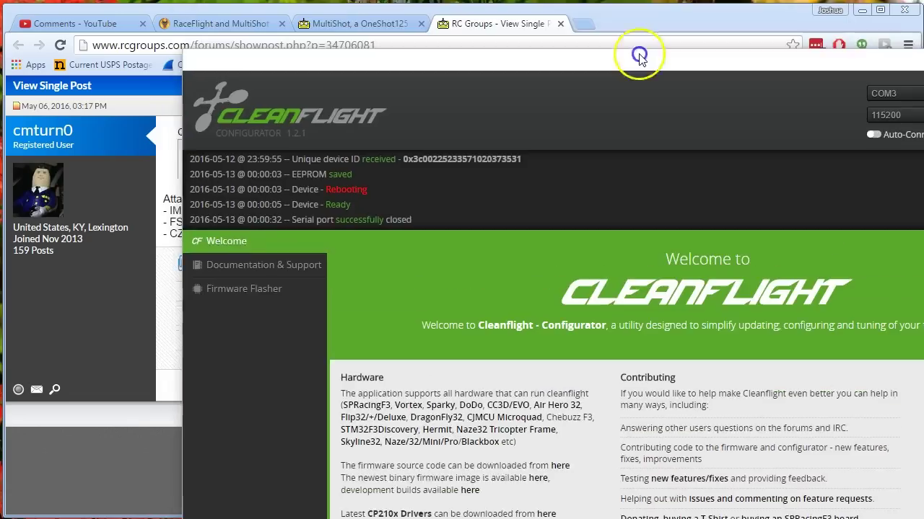
- Bring the Cleanflight Configurator fully into view, connect to the flight controller on COM3, and open its command line
left_click_drag(645, 51, 461, 8)
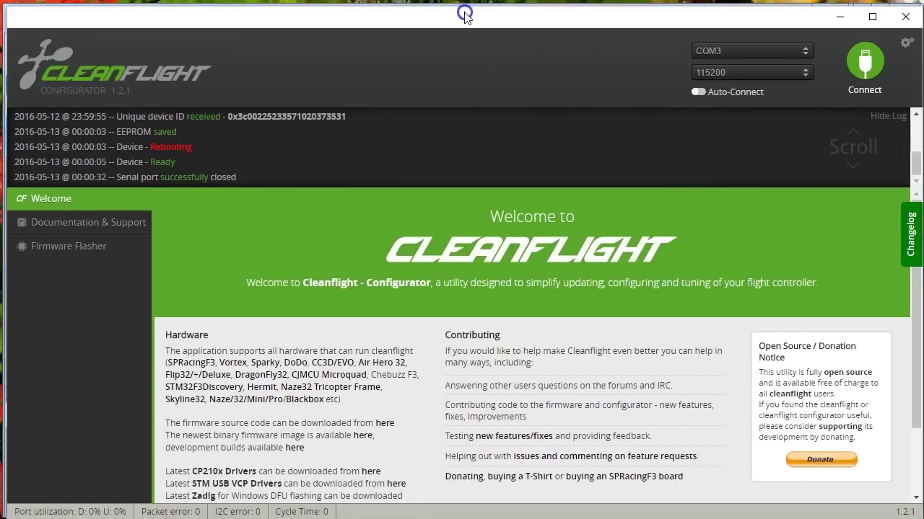
left_click(863, 56)
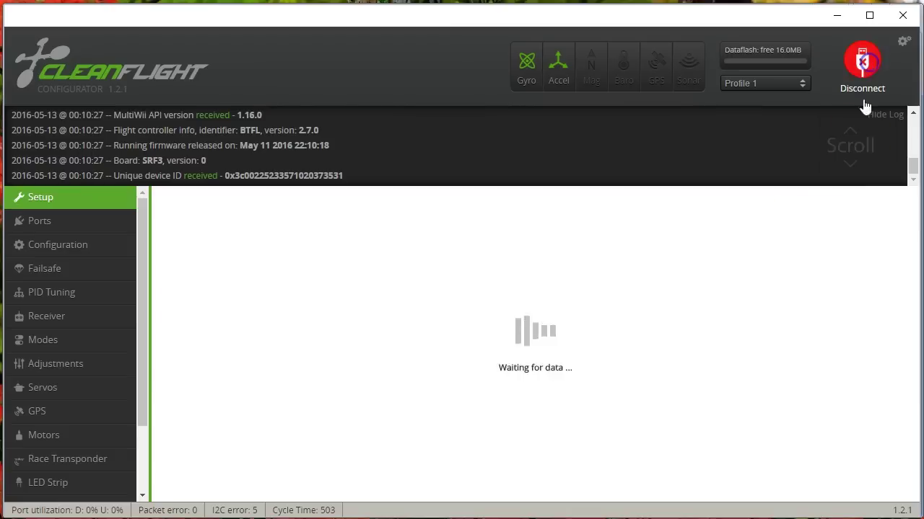
scroll(77, 404, "down", 3)
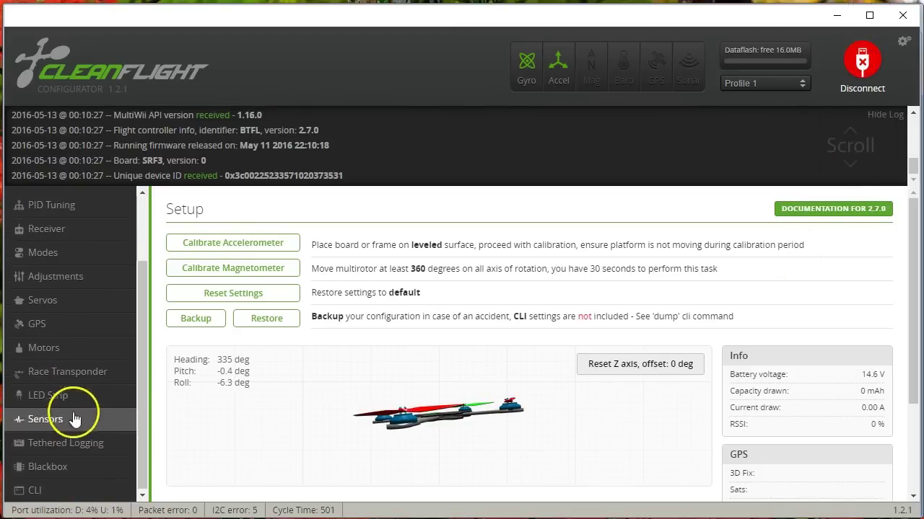
left_click(58, 488)
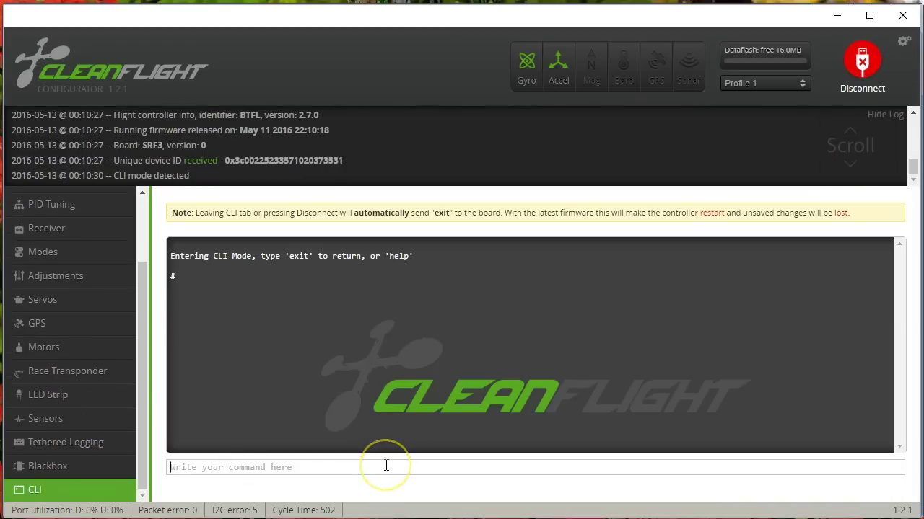
- Set fast_pwm_protocol to multishot from the command line and save the configuration
type("set fast_")
type("pwm")
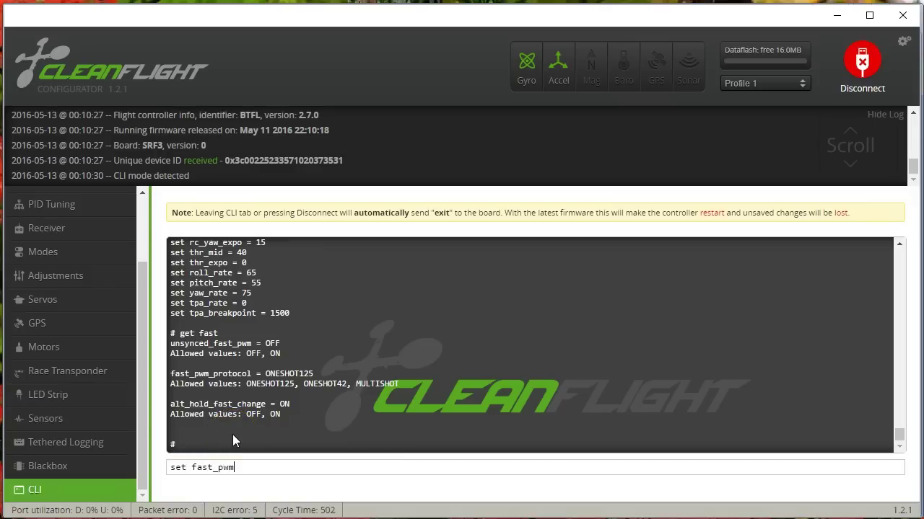
type("_protocol=mulit")
key("BackSpace")
key("BackSpace")
type("tishot")
key("Return")
type("save")
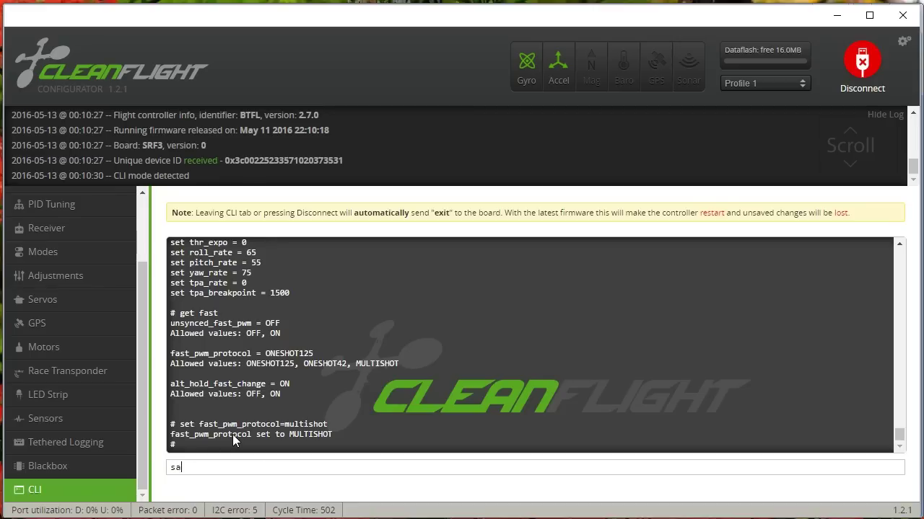
key("Return")
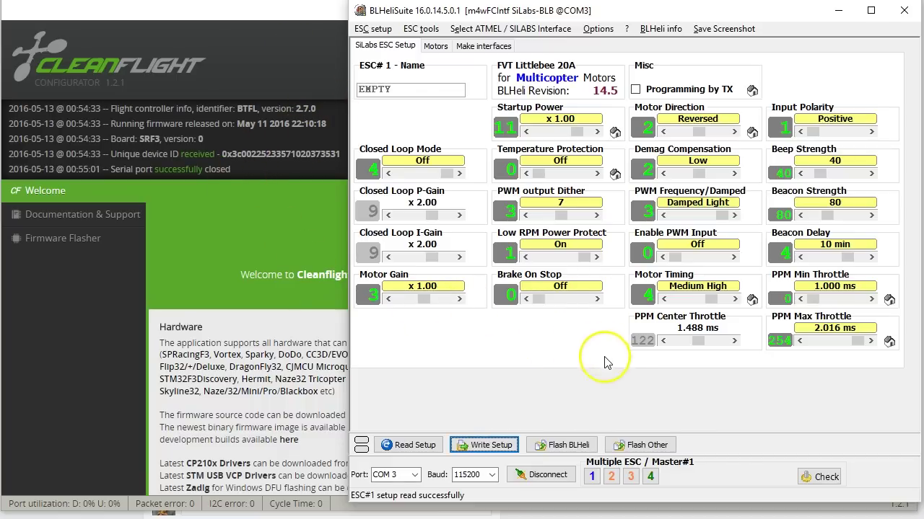
- Enable motor control in BLHeliSuite's motor test and step motor 1's throttle up in small increments before returning it to 950
left_click(435, 46)
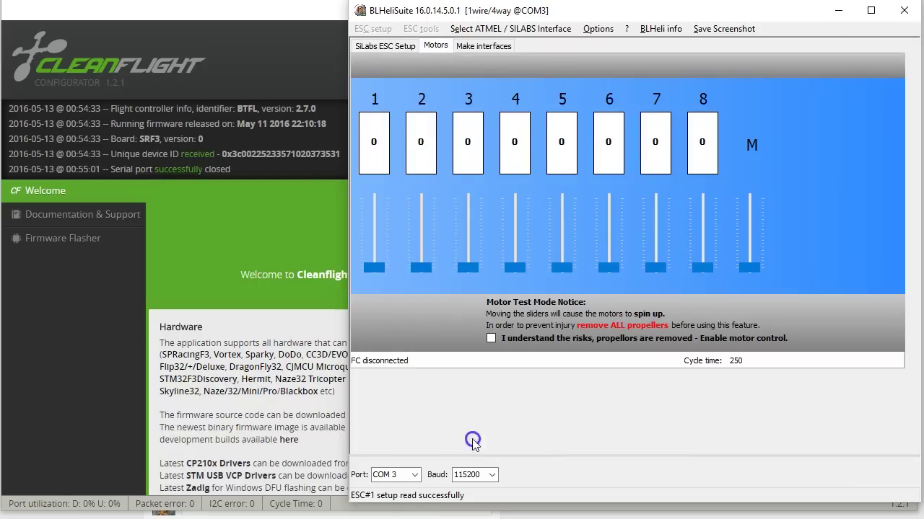
left_click(491, 338)
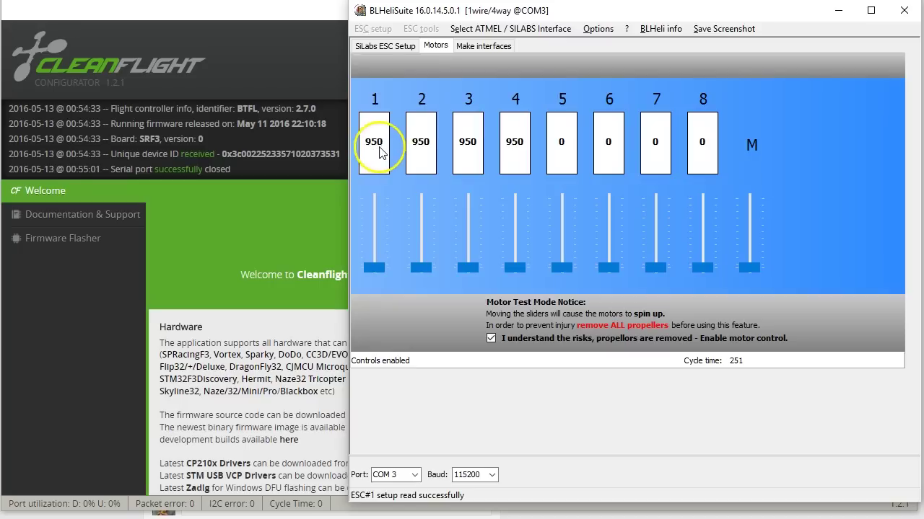
left_click(375, 267)
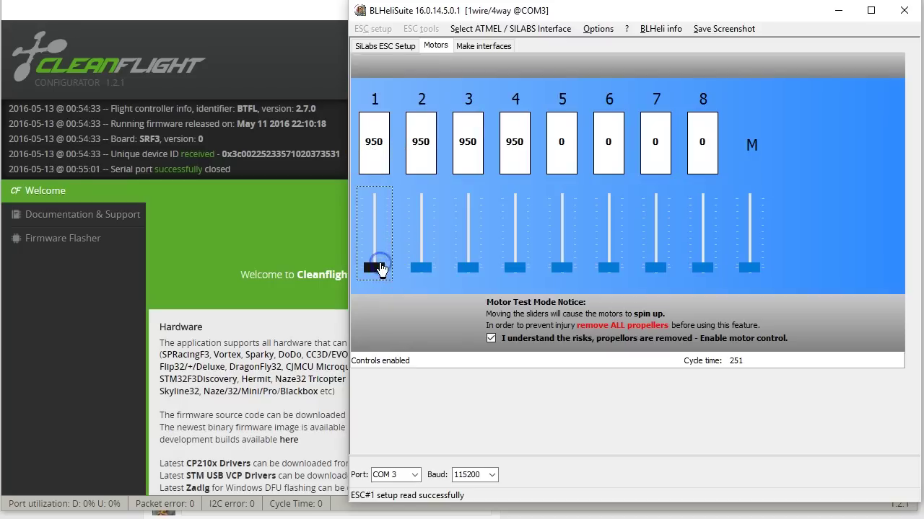
scroll(380, 269, "up", 3)
key("Up")
key("Up")
key("Up")
key("Up")
key("Up")
key("Up")
key("Up")
key("Down")
key("End")
left_click_drag(381, 269, 375, 315)
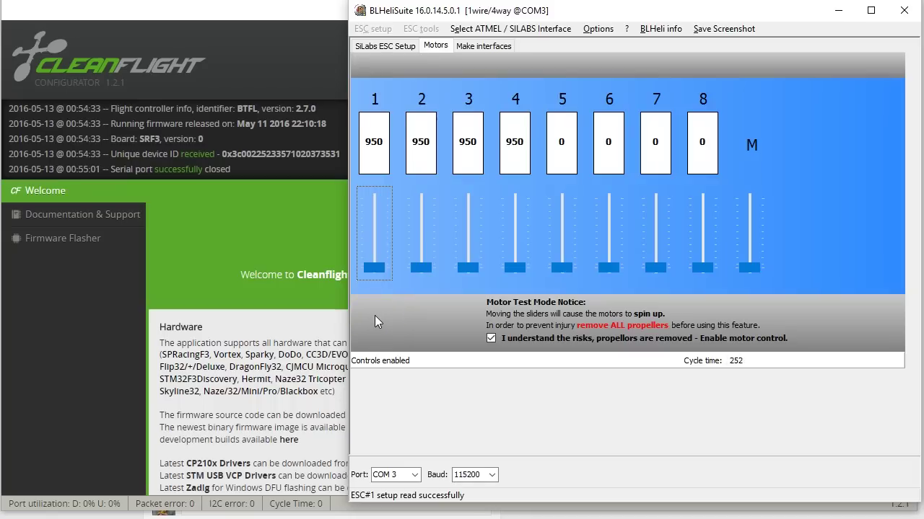